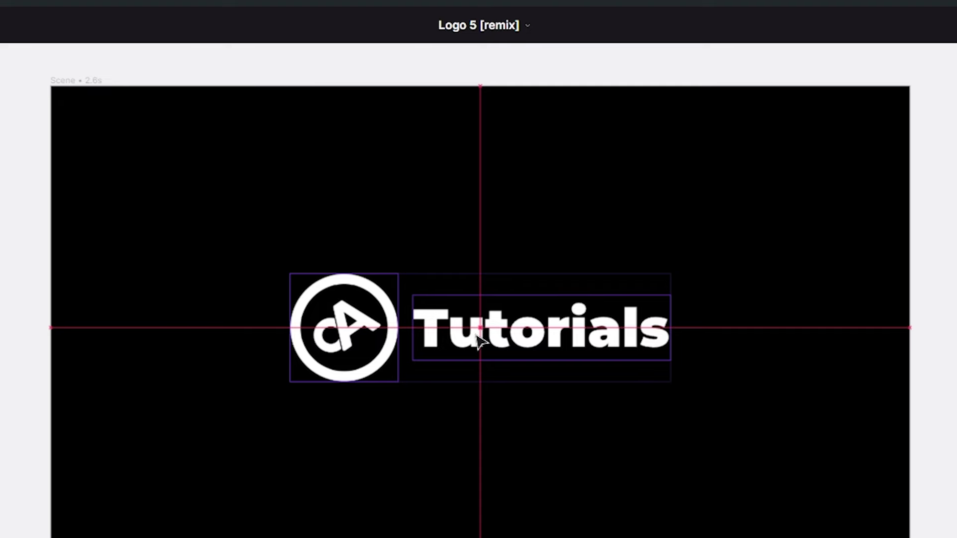
Drop the logo group at the scene centre and play the animation to preview it.
drag(479, 342, 479, 342)
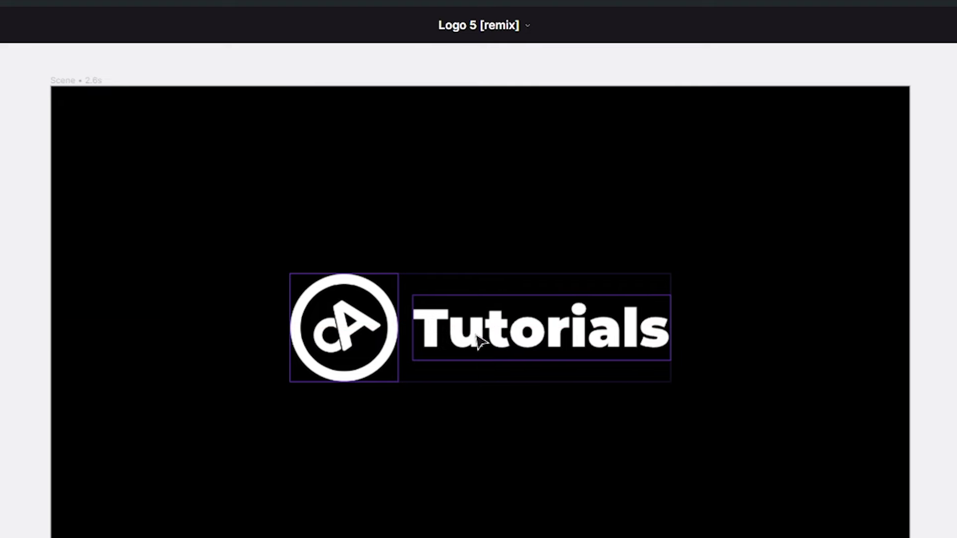
key(space)
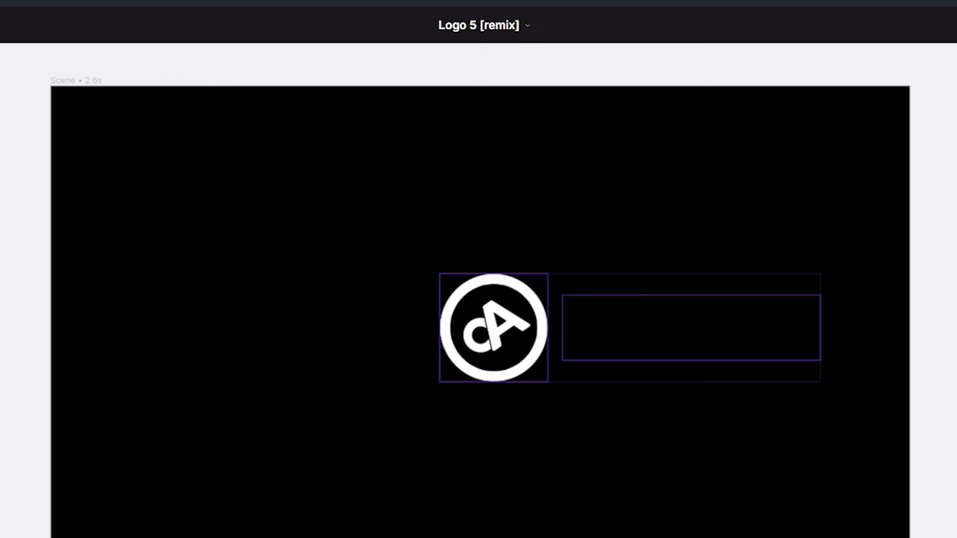
Centre the CA logo on the scene and move its motion-path start point far left.
click(505, 337)
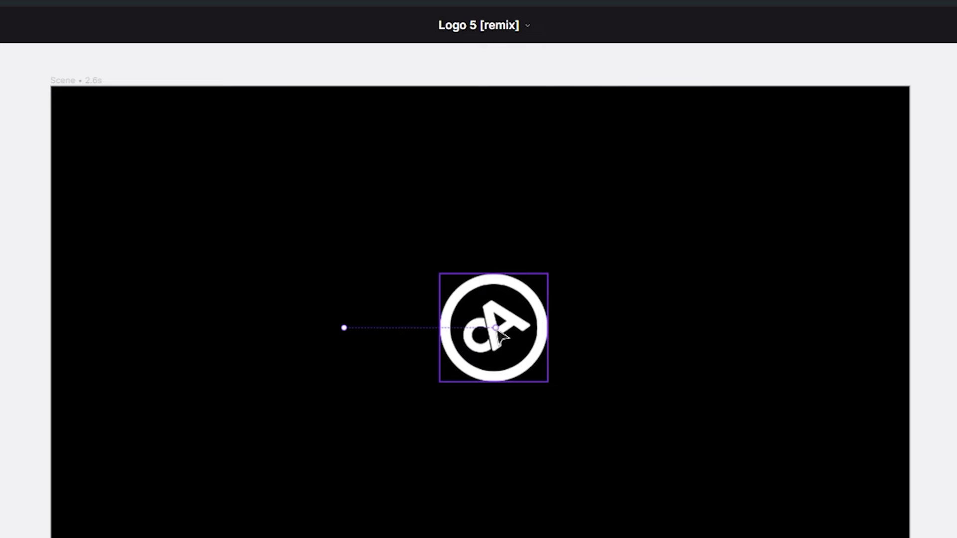
drag(500, 335, 487, 337)
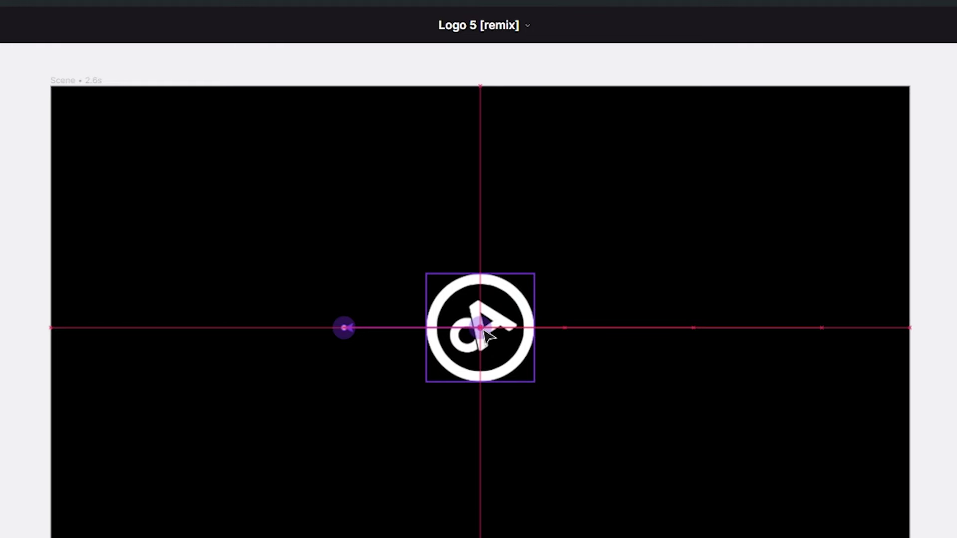
drag(487, 337, 488, 337)
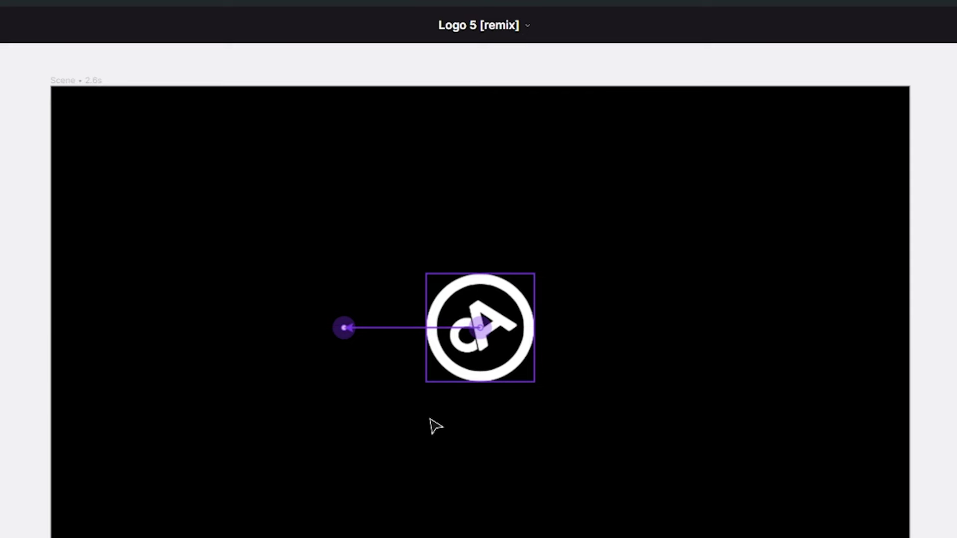
drag(350, 334, 143, 328)
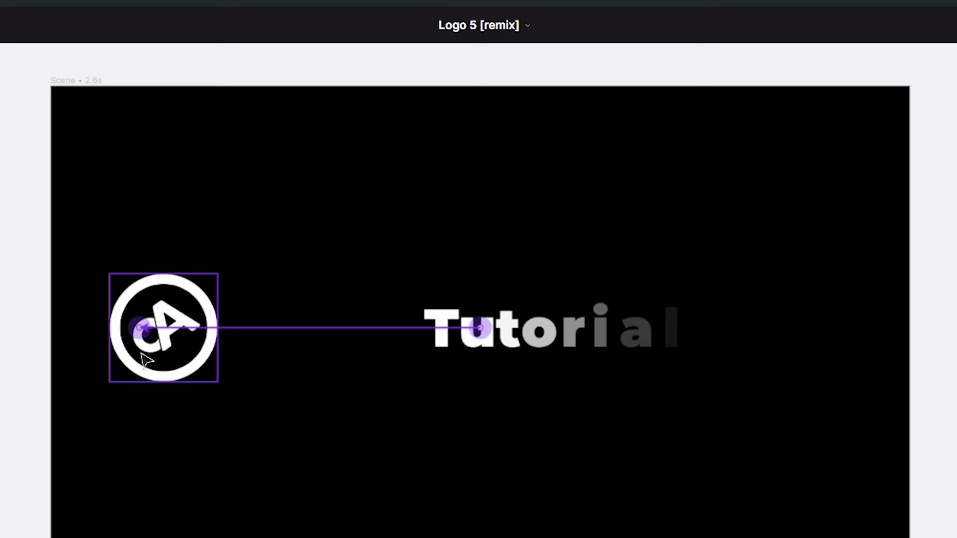
Undo the stray logo change, check the animation's end frame, and select the whole scene.
click(142, 328)
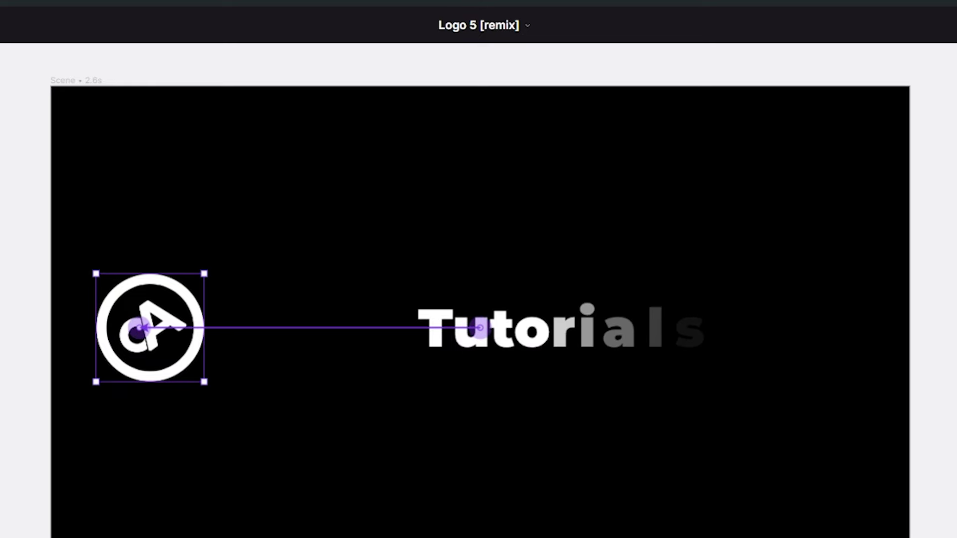
key(ctrl+z)
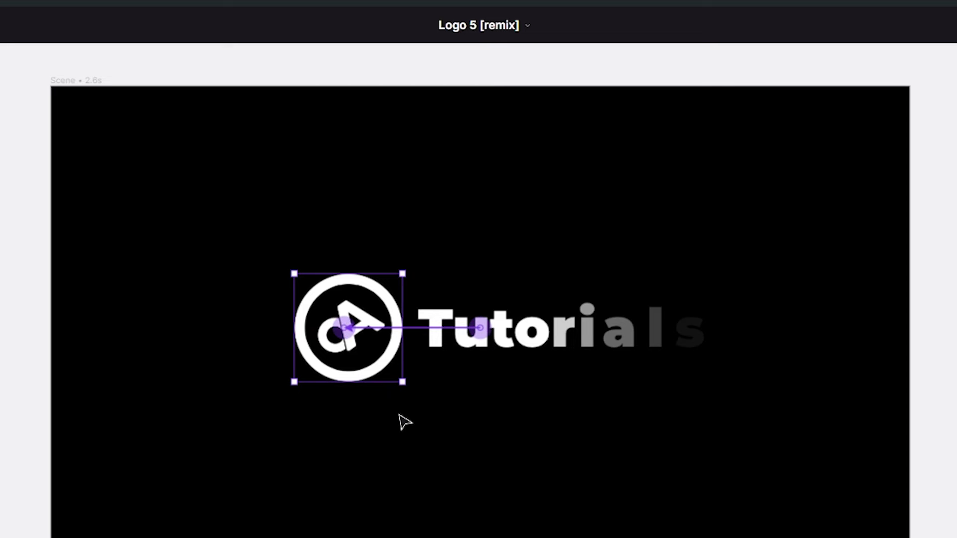
key(space)
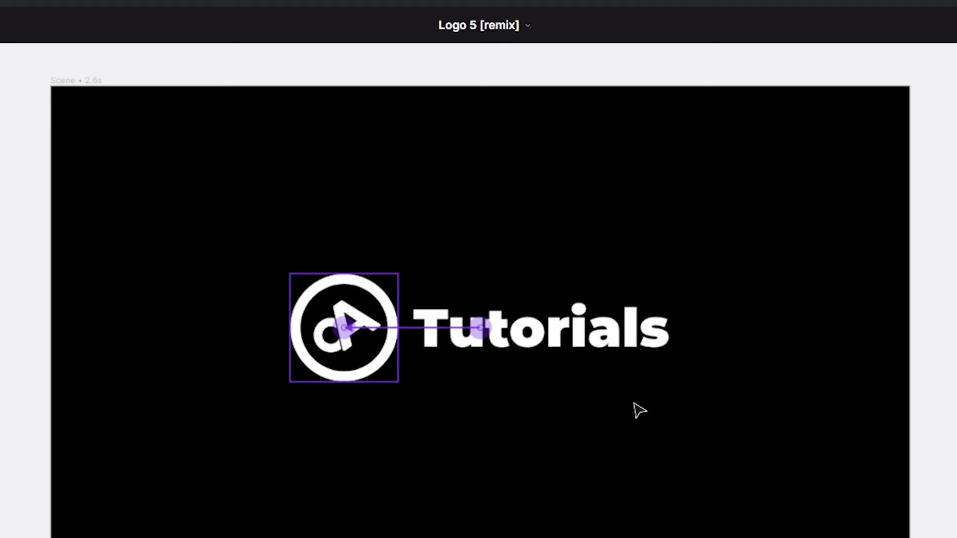
click(620, 441)
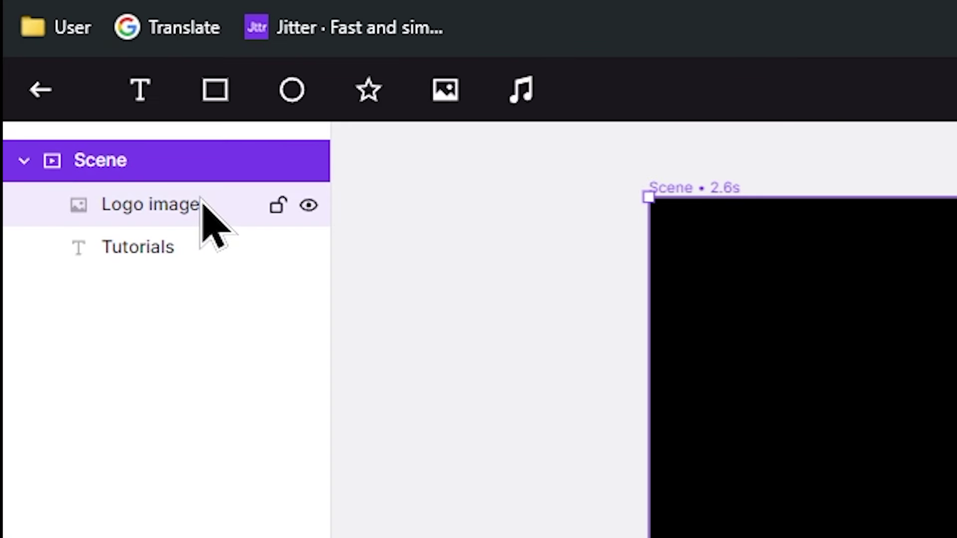
Select the Scene layer to show its 720p, 000000 fill and 2.6s duration settings.
click(202, 204)
click(95, 248)
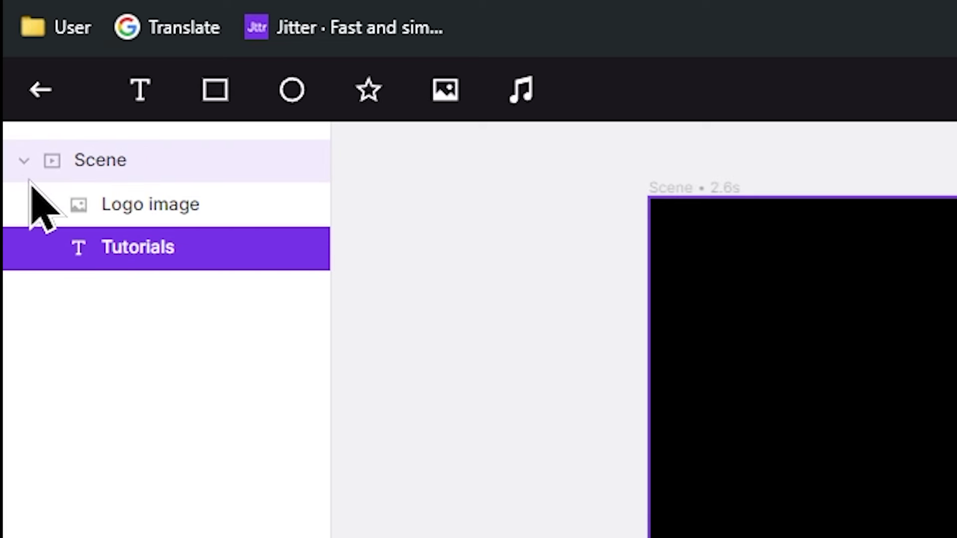
click(148, 155)
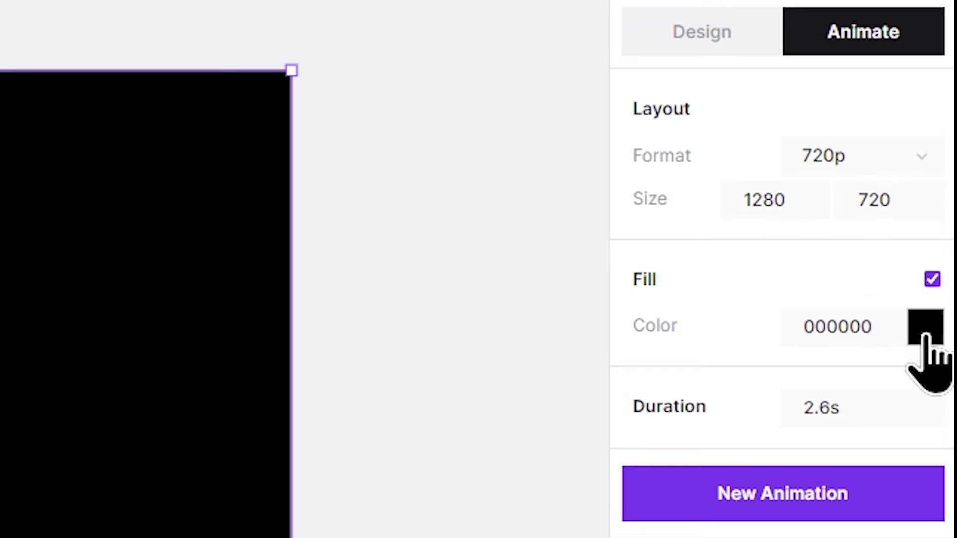
Set the scene fill to solid maroon 371D1D, after trying Radial and Linear gradients.
click(926, 339)
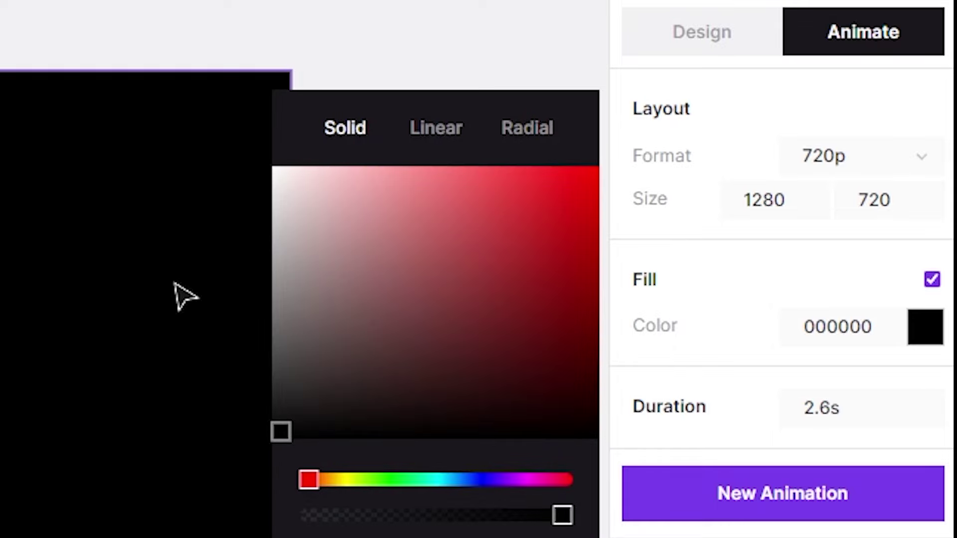
drag(500, 305, 412, 359)
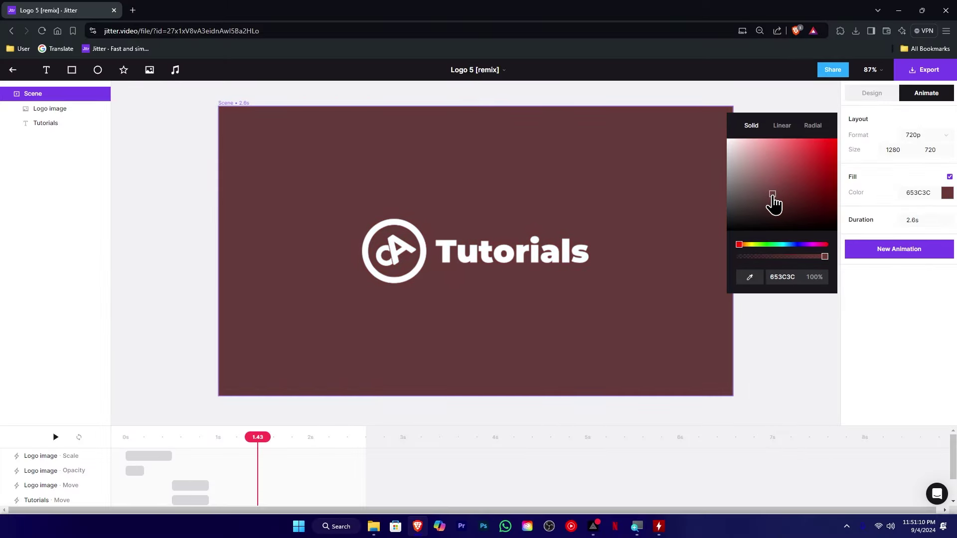
drag(772, 196, 779, 209)
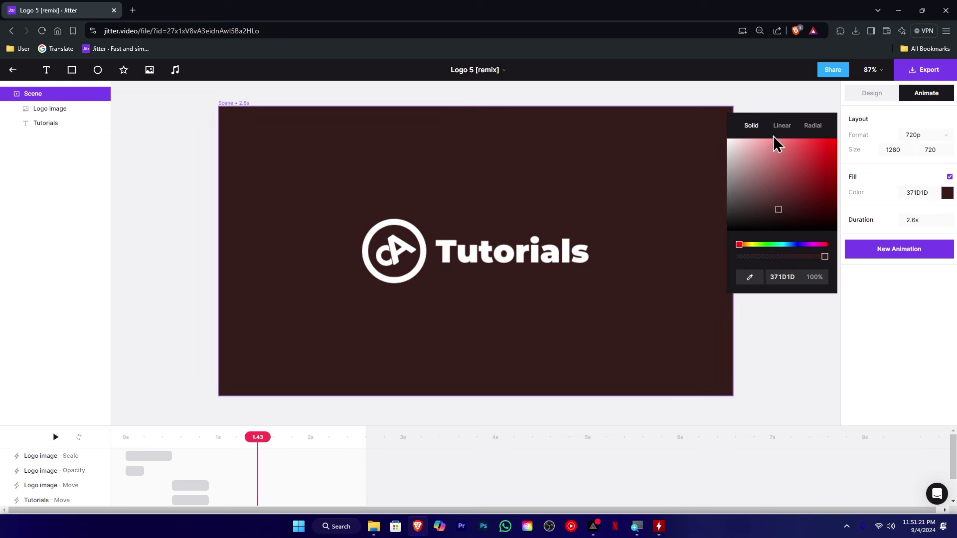
click(813, 134)
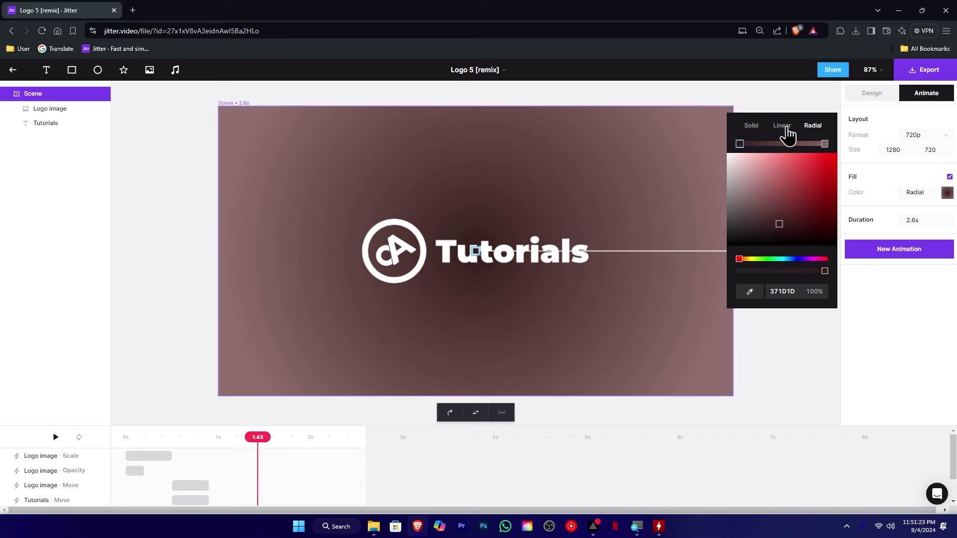
click(782, 130)
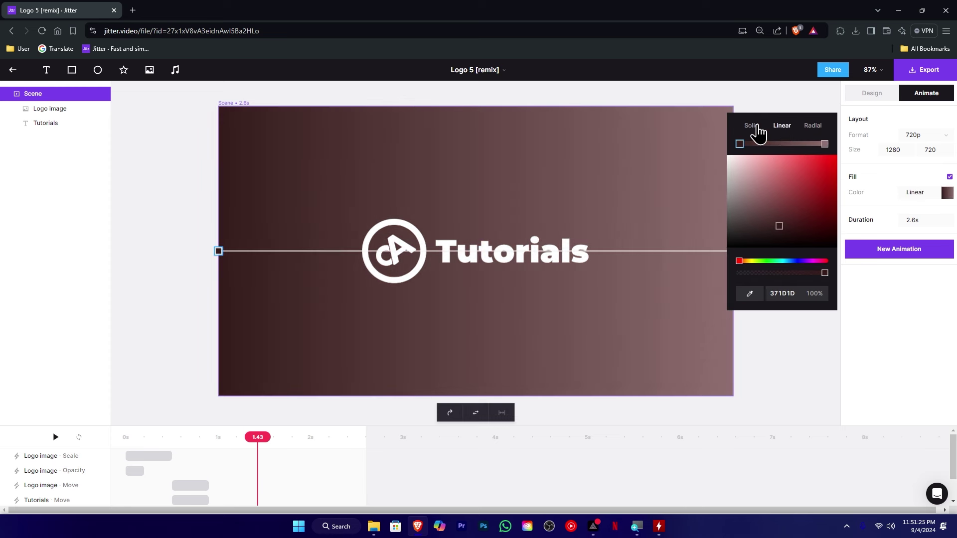
click(753, 129)
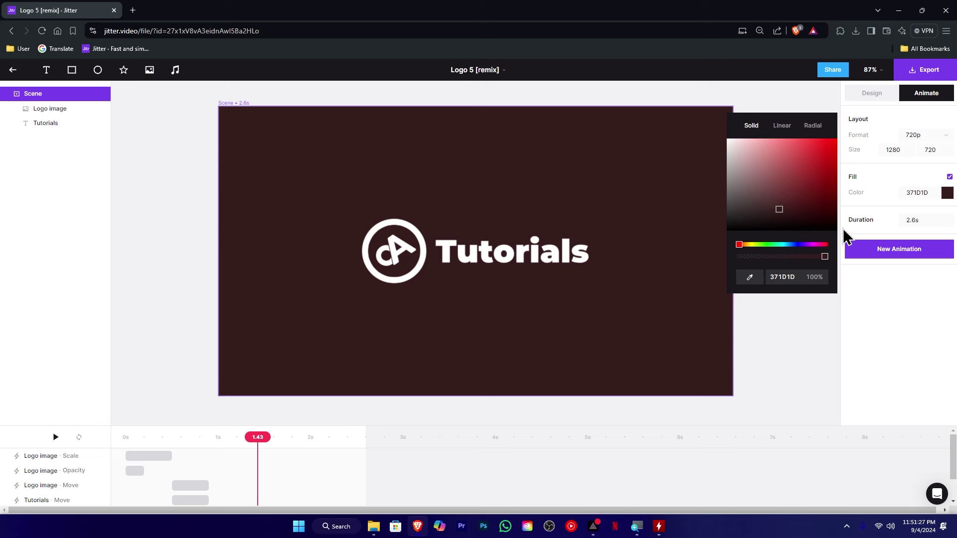
click(884, 313)
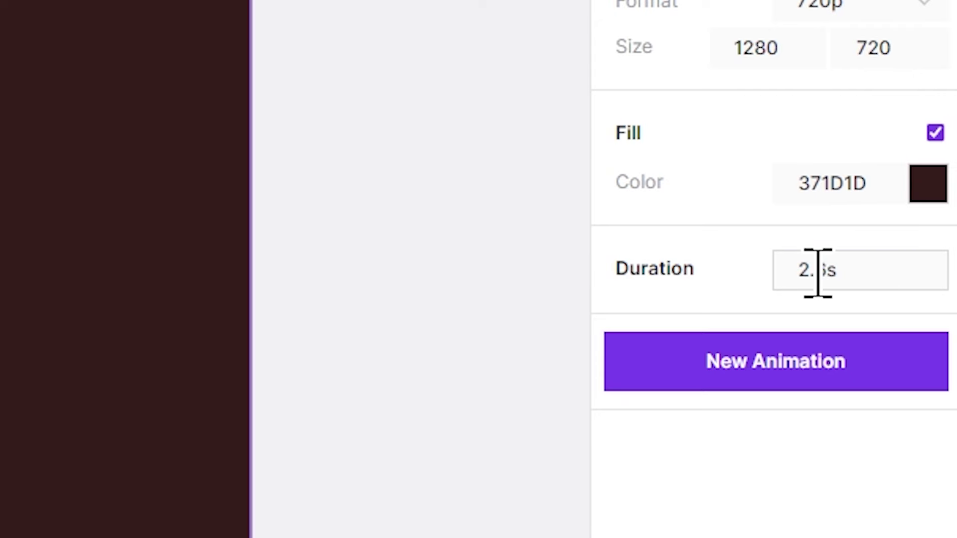
drag(811, 271, 780, 274)
text(10)
key(Return)
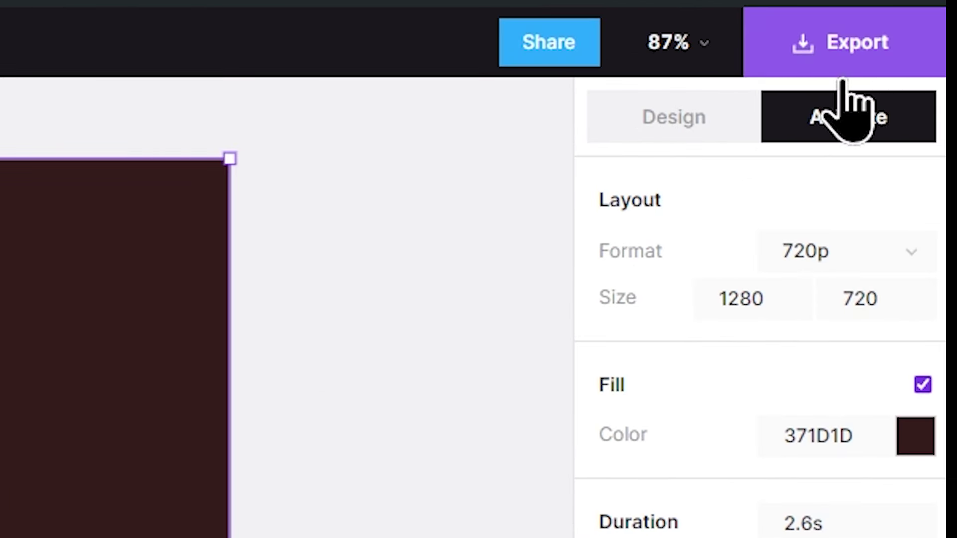
Export the animation as Video · 720p (1280×720 px).
click(873, 52)
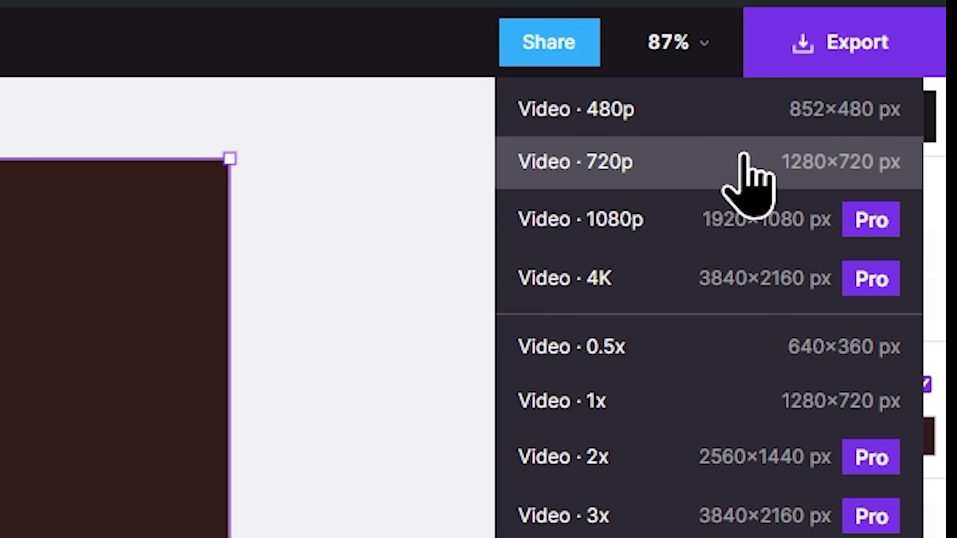
click(839, 166)
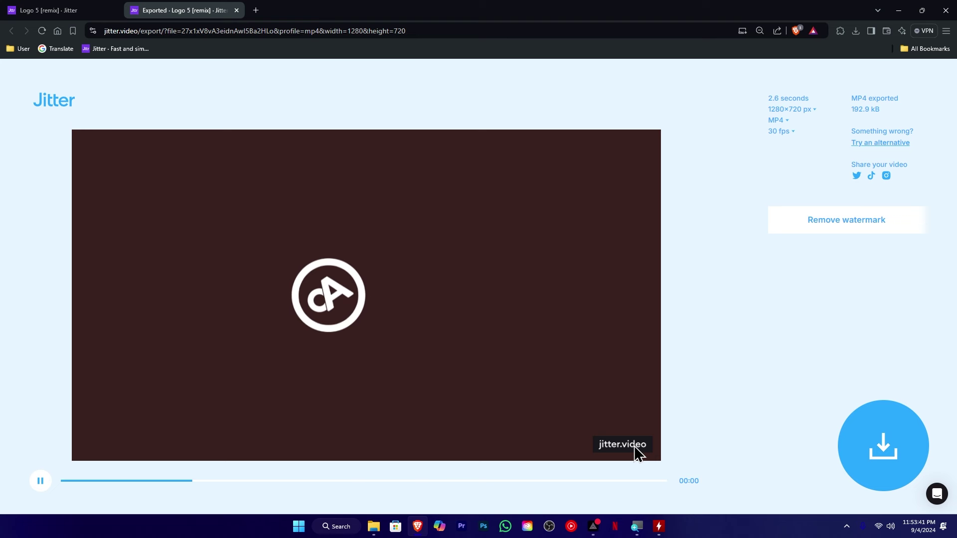
Download the exported MP4 into the Downloads folder, then rewind near the clip's start.
click(881, 449)
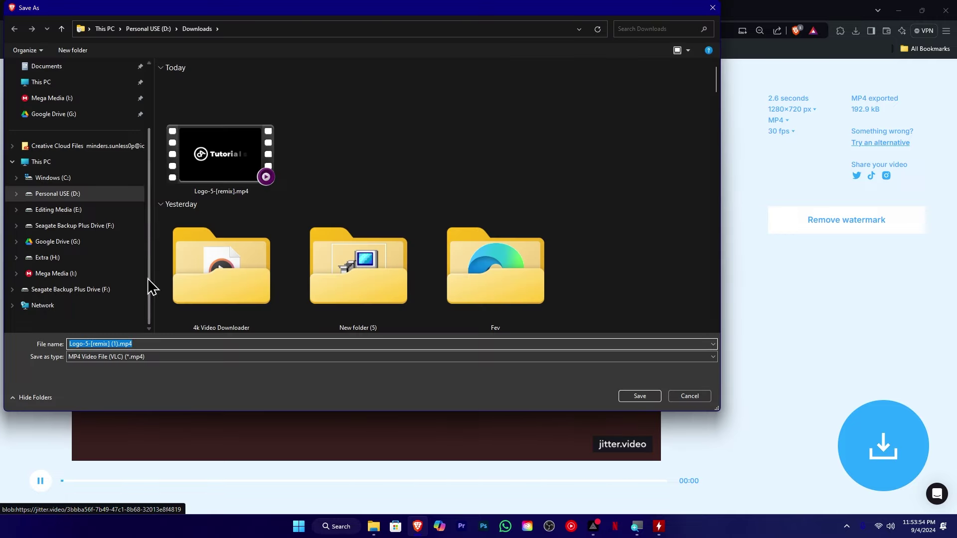
scroll(128, 208, up, 3)
click(103, 135)
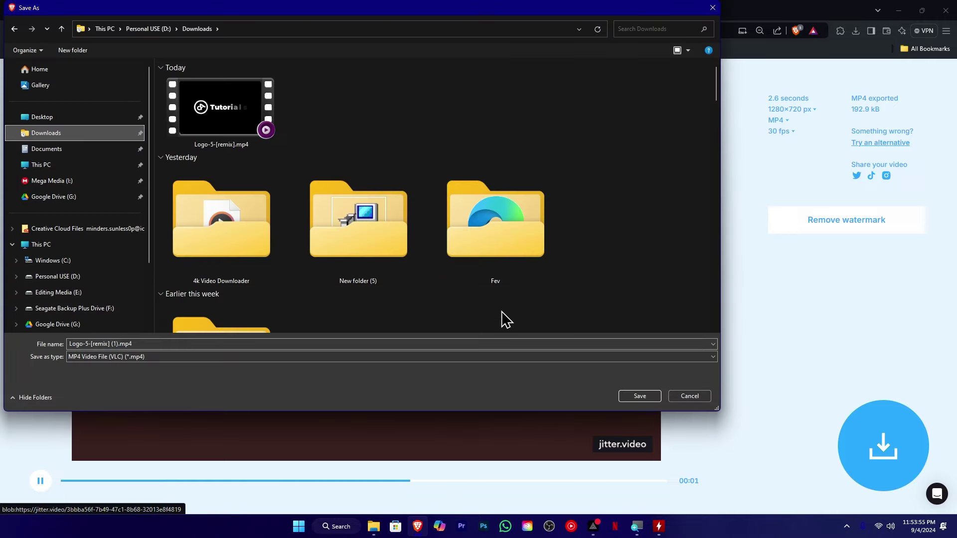
click(639, 396)
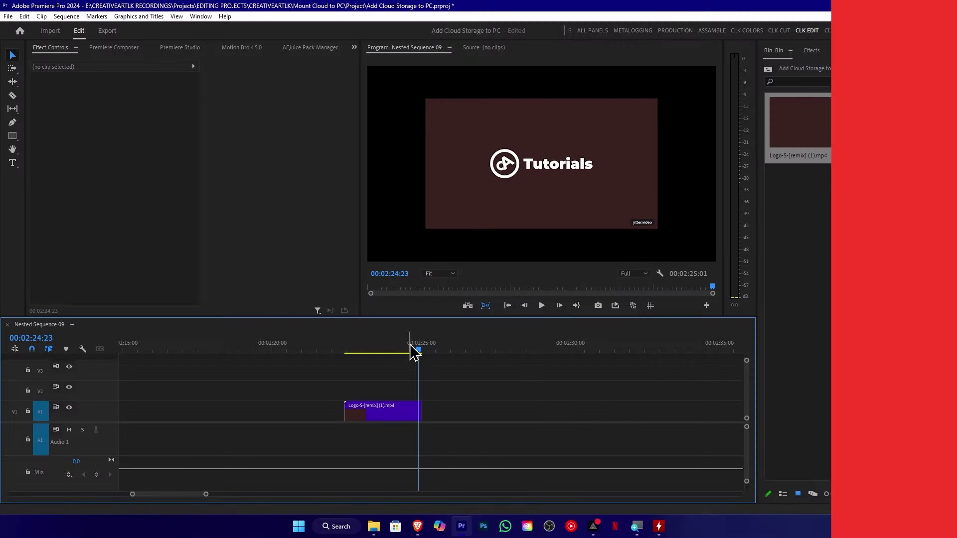
drag(410, 345, 376, 353)
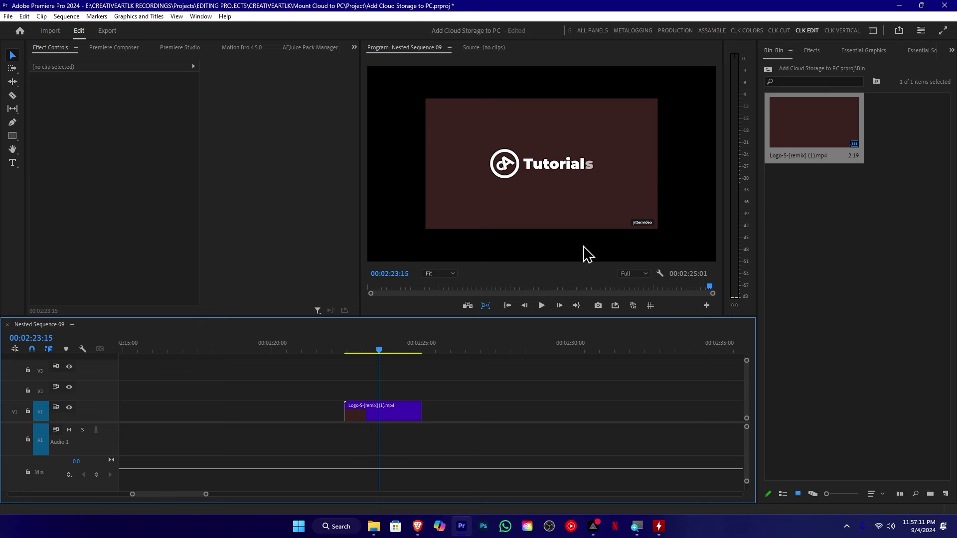
Select the logo clip on V1 and raise its Scale to 149 in Effect Controls.
drag(448, 427, 432, 387)
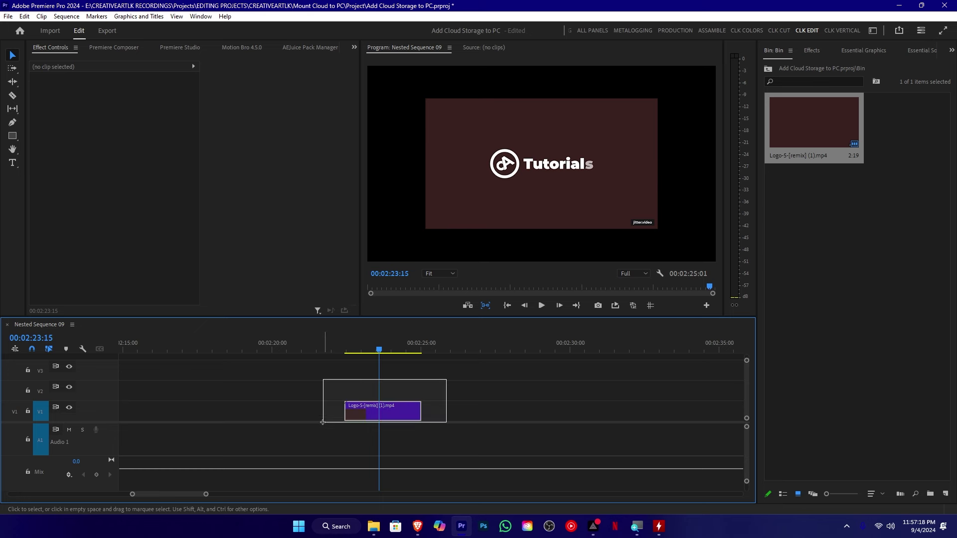
drag(307, 432, 306, 432)
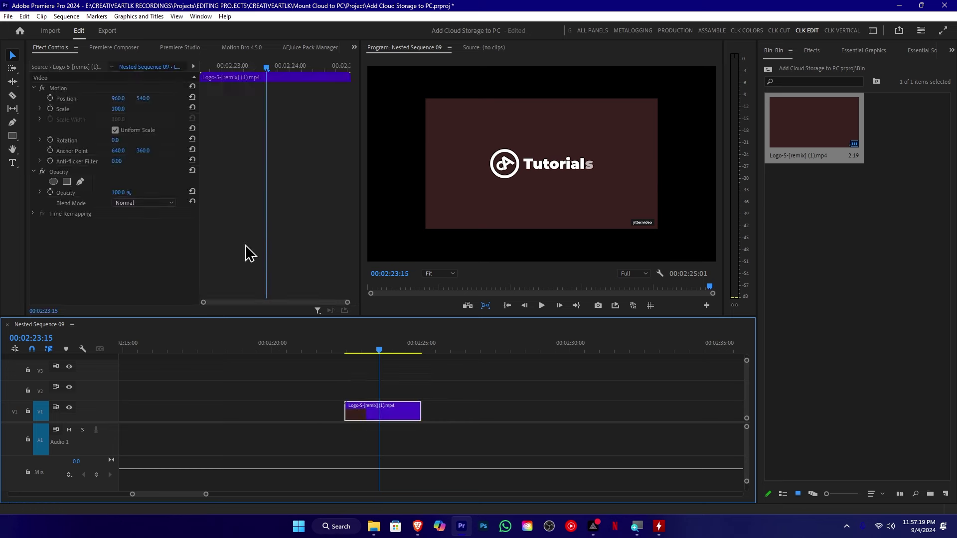
click(109, 114)
drag(118, 109, 143, 108)
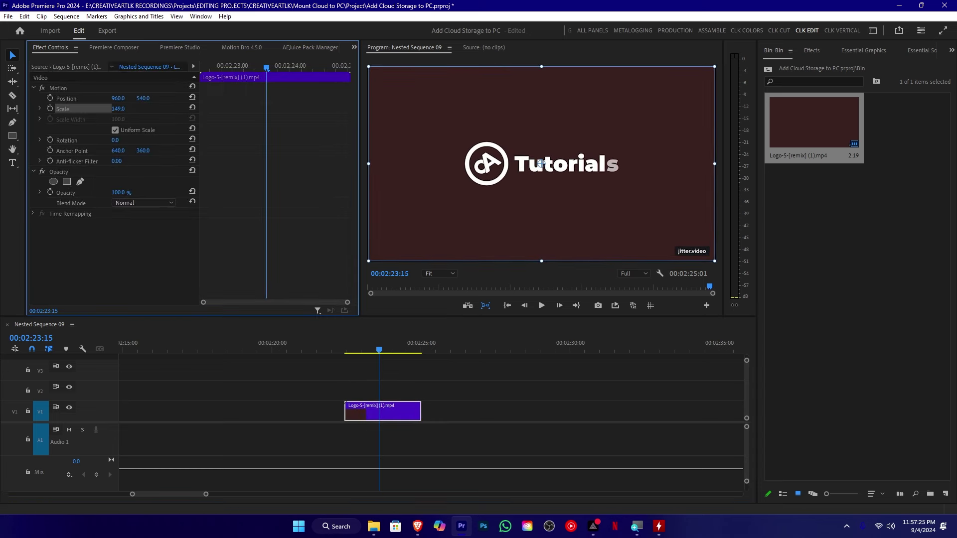
Zoom the Program monitor onto a later frame showing the jitter.video watermark.
scroll(698, 247, down, 5)
scroll(699, 247, up, 4)
drag(698, 247, 551, 167)
scroll(585, 217, up, 2)
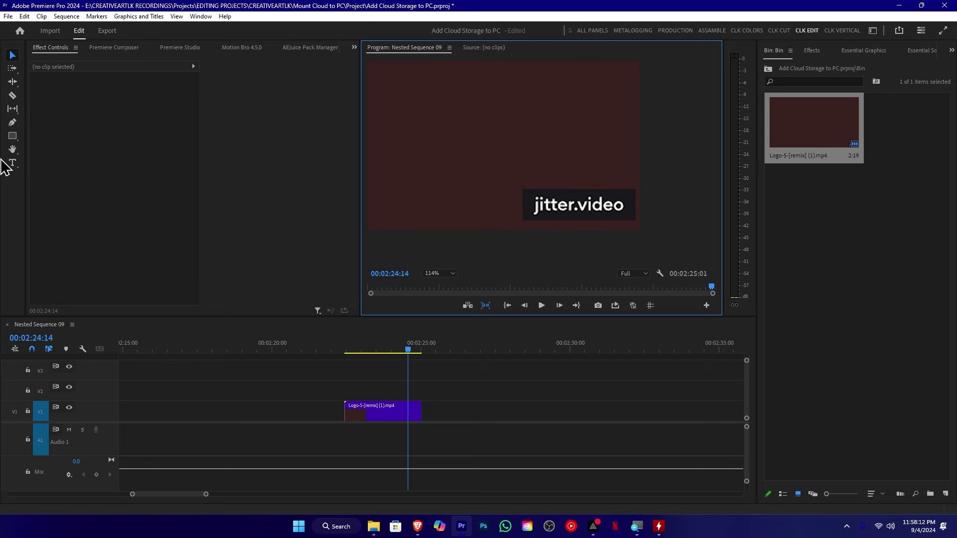
Draw a rectangle over the jitter.video watermark with the Rectangle tool.
click(12, 136)
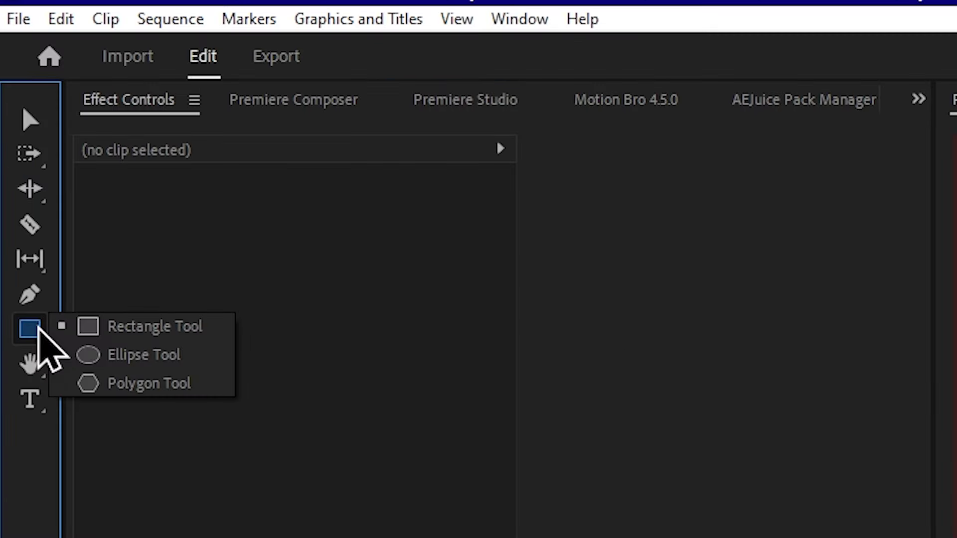
click(128, 330)
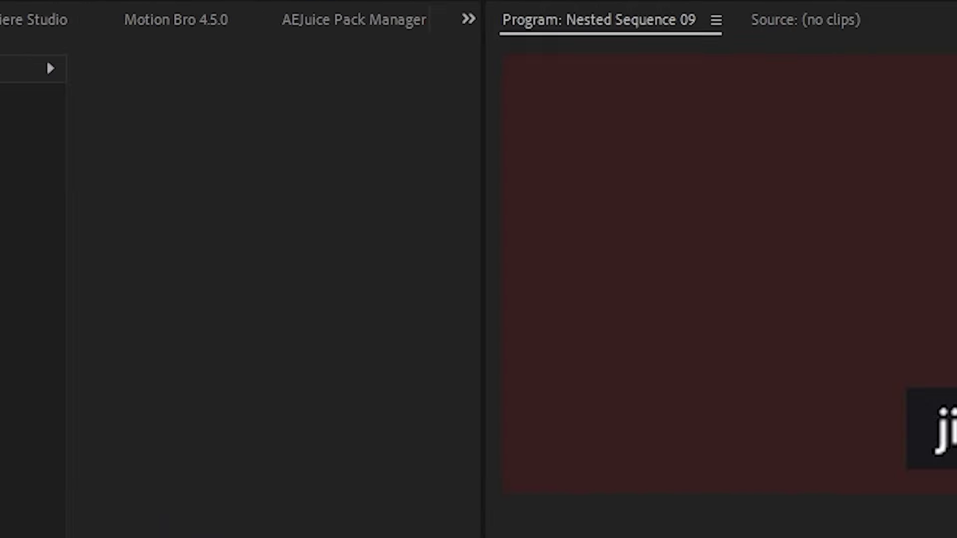
drag(421, 283, 776, 423)
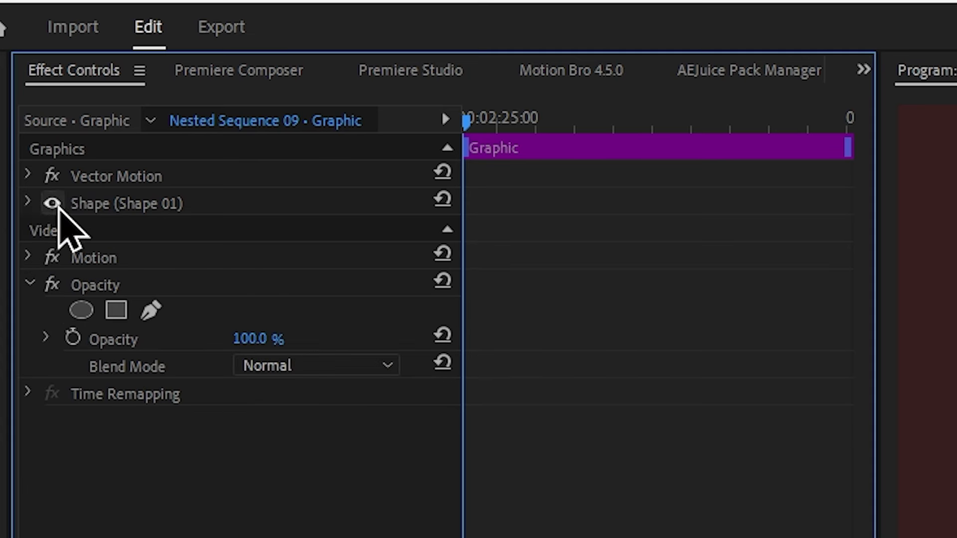
Fill the rectangle with the sampled maroon background and align it with the logo clip's start.
click(30, 202)
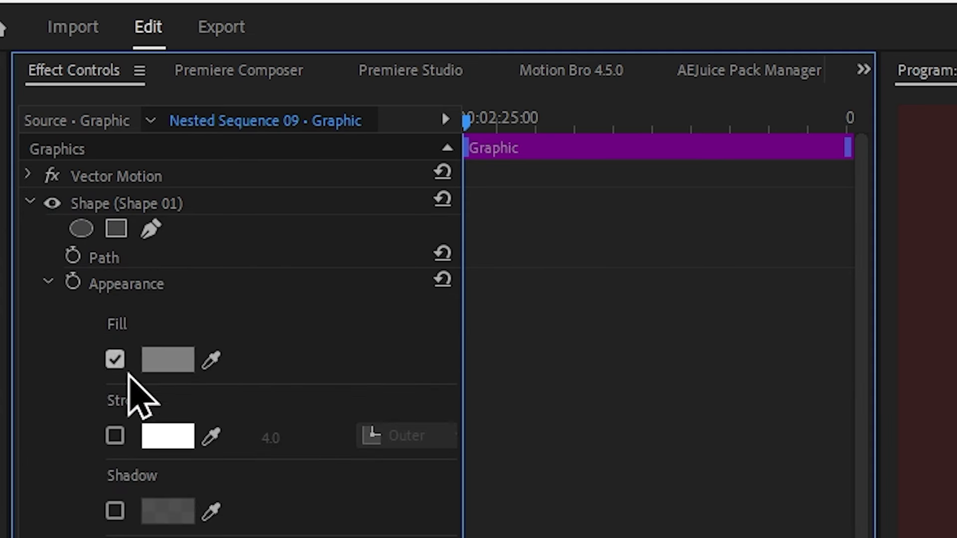
click(182, 287)
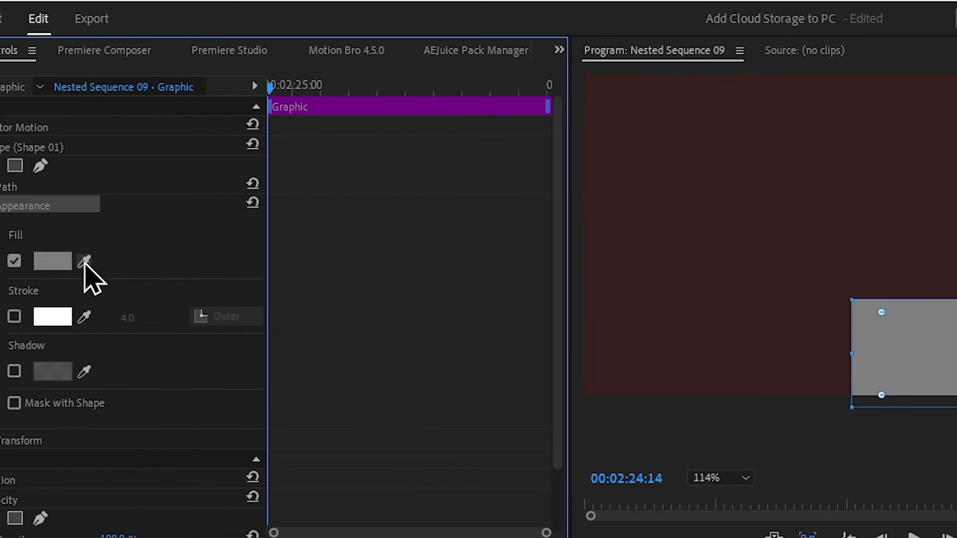
drag(91, 256, 536, 284)
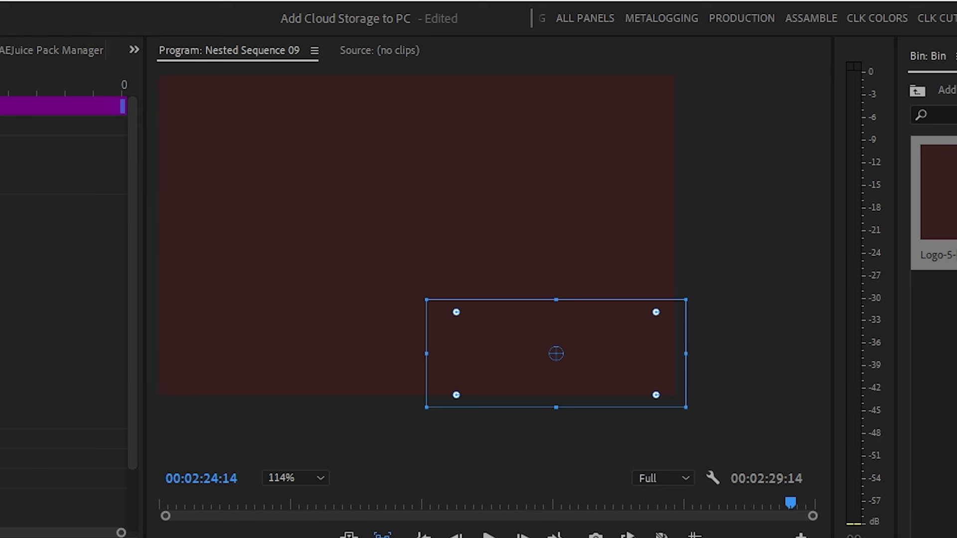
key(ctrl+shift+a)
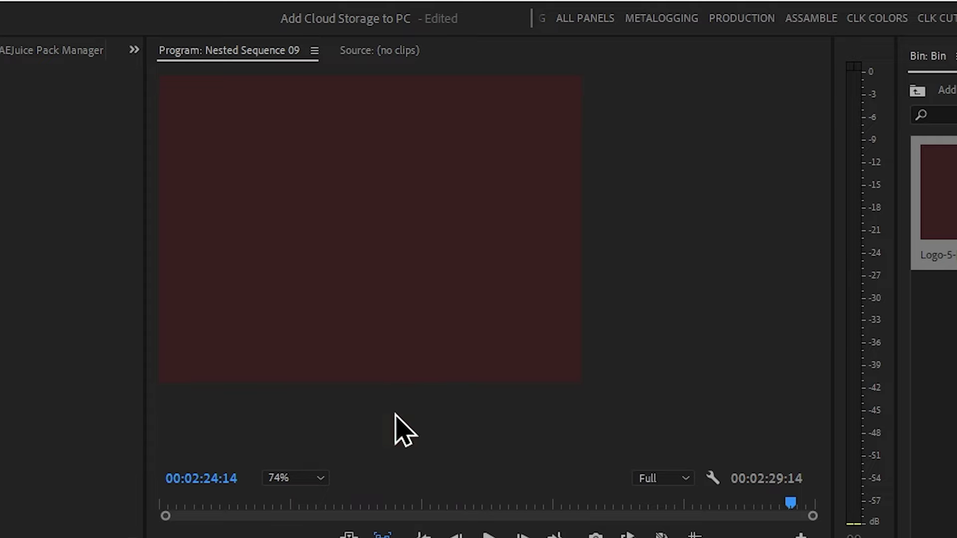
drag(479, 393, 413, 399)
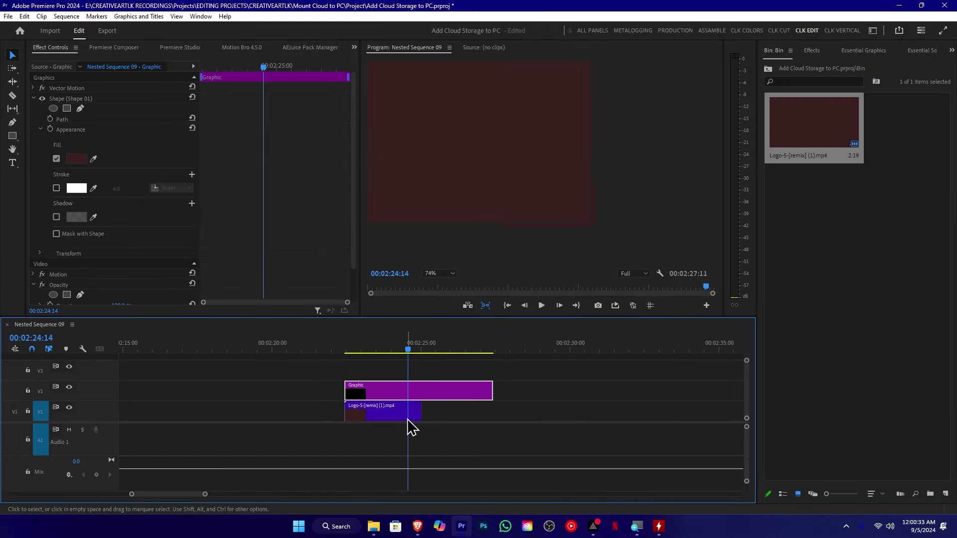
Trim the V2 graphic to end with the logo clip, set the monitor to Fit, and review playback.
click(422, 350)
drag(492, 392, 423, 397)
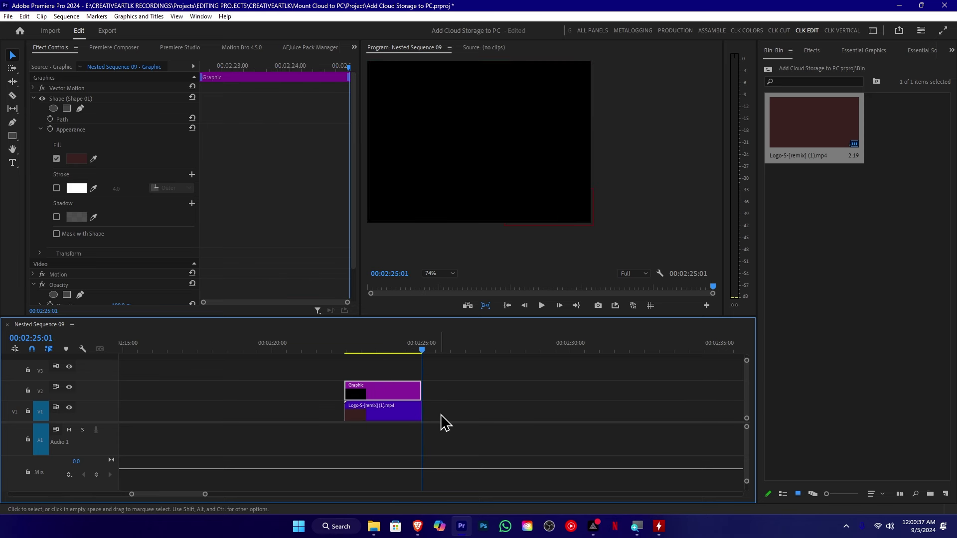
click(438, 274)
click(451, 292)
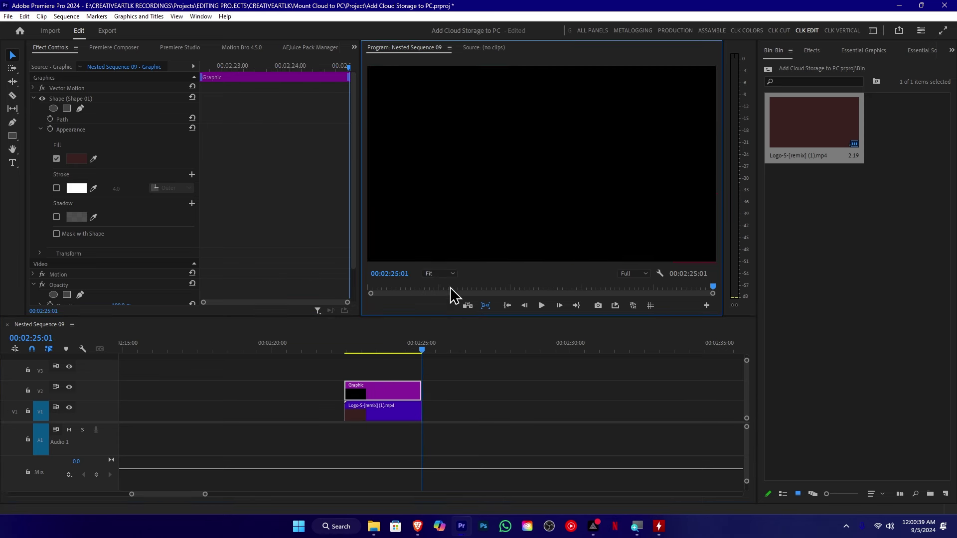
click(377, 351)
mouse_move(379, 352)
mouse_down()
mouse_move(364, 353)
mouse_move(398, 352)
mouse_move(385, 354)
mouse_up()
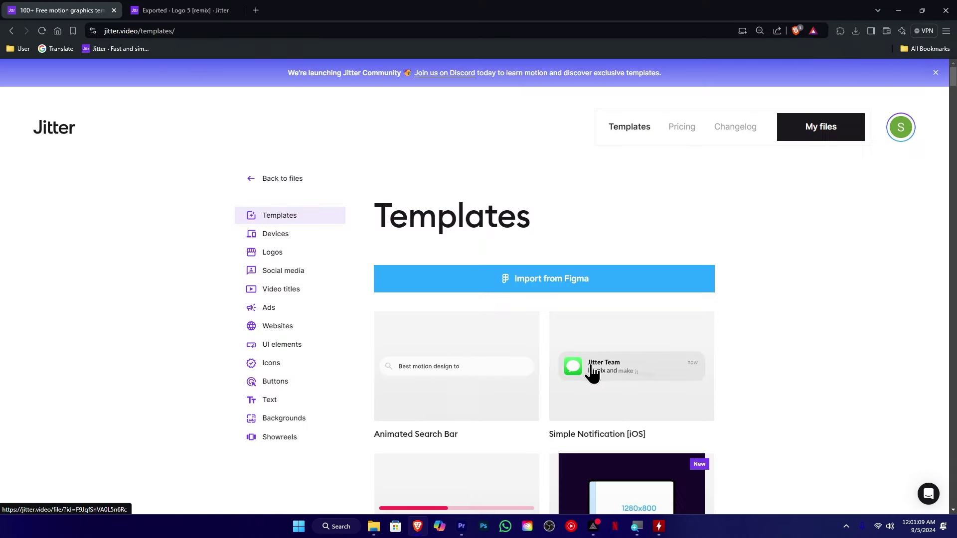
Scroll the Jitter Templates grid past Round Logo and Logo: Sliding Name to Circle Cascade and Small Waves.
scroll(592, 376, down, 6)
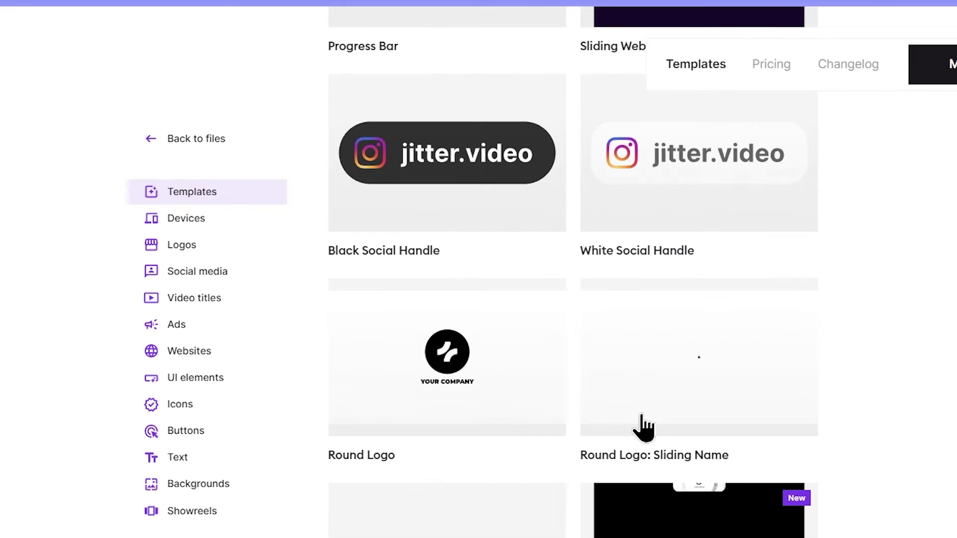
scroll(644, 427, down, 5)
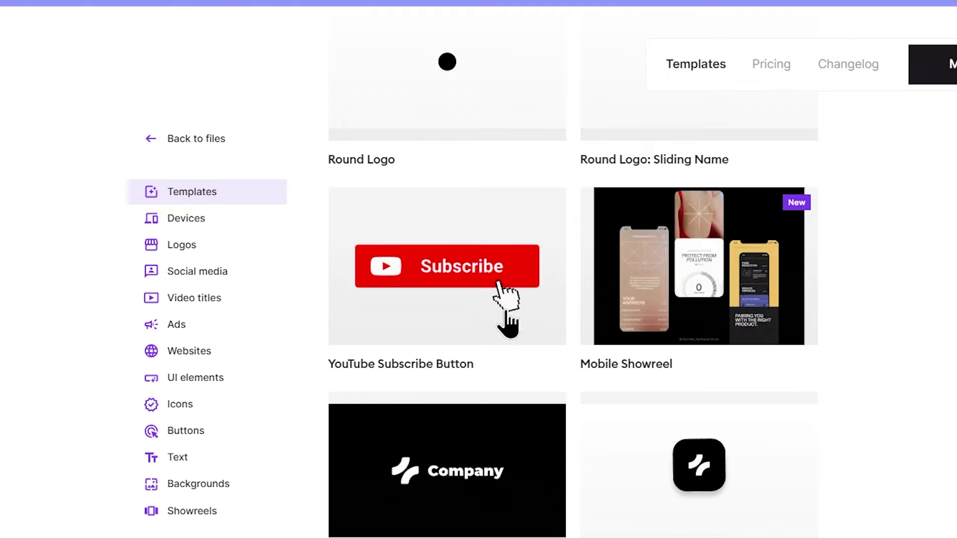
scroll(507, 326, down, 4)
scroll(507, 319, down, 8)
scroll(507, 321, up, 4)
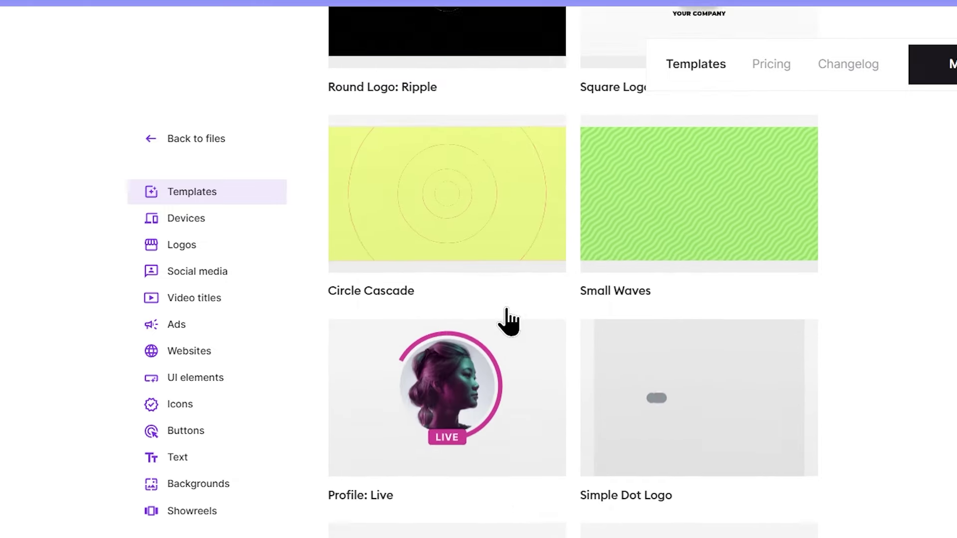
scroll(509, 319, down, 5)
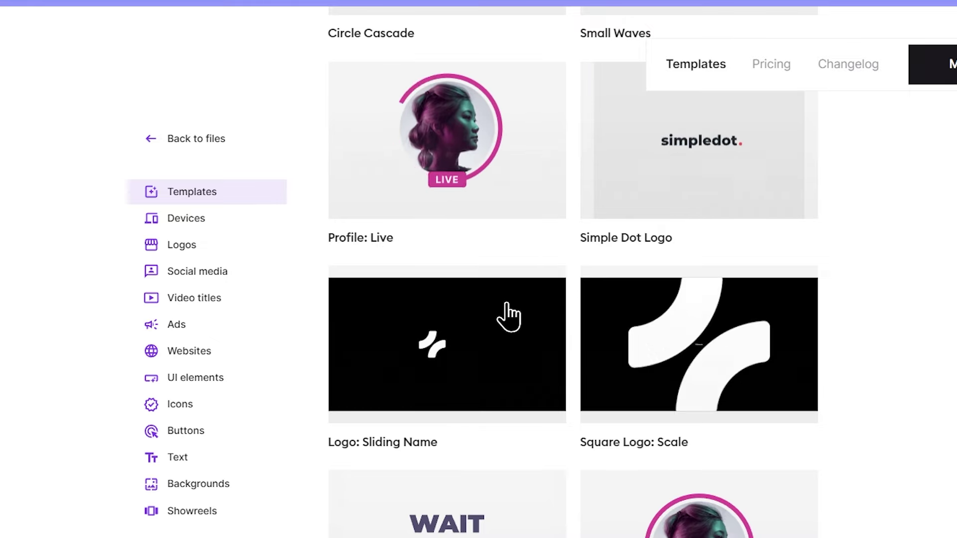
scroll(508, 316, up, 3)
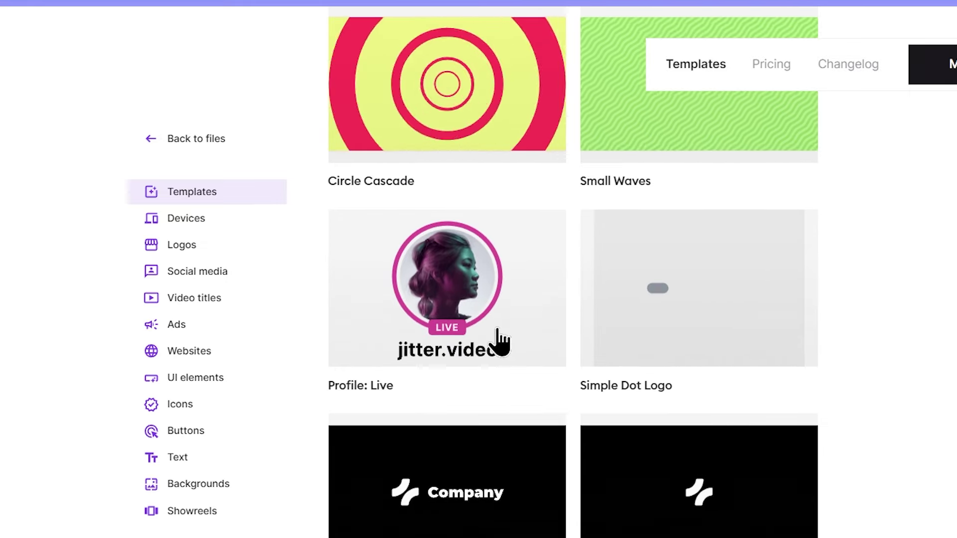